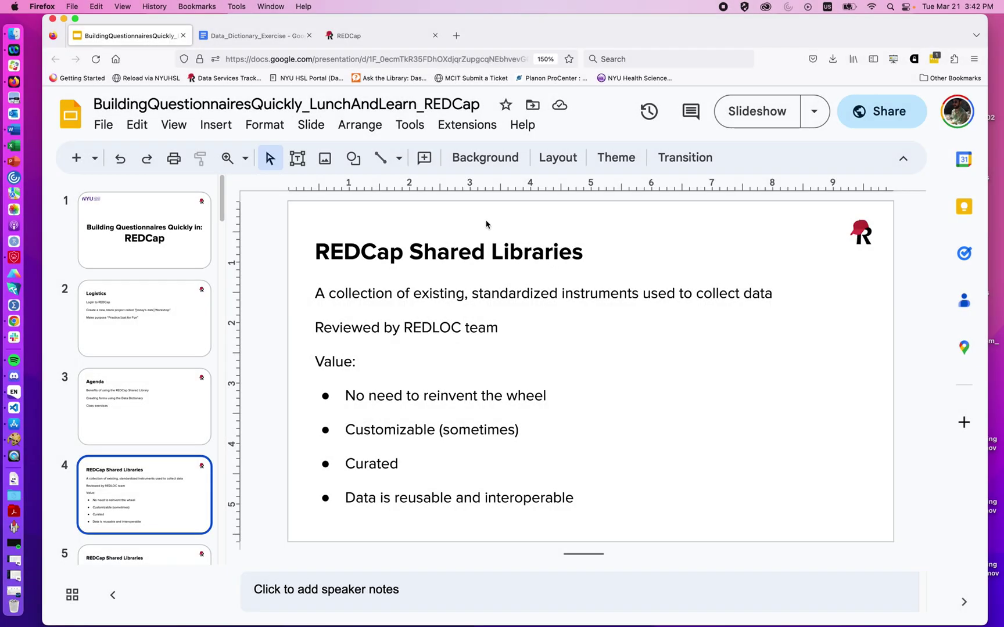
Create a new REDCap project titled 'QuickDemo' with purpose Practice / Just for fun.
{"action": "left_click", "coordinate": [348, 35]}
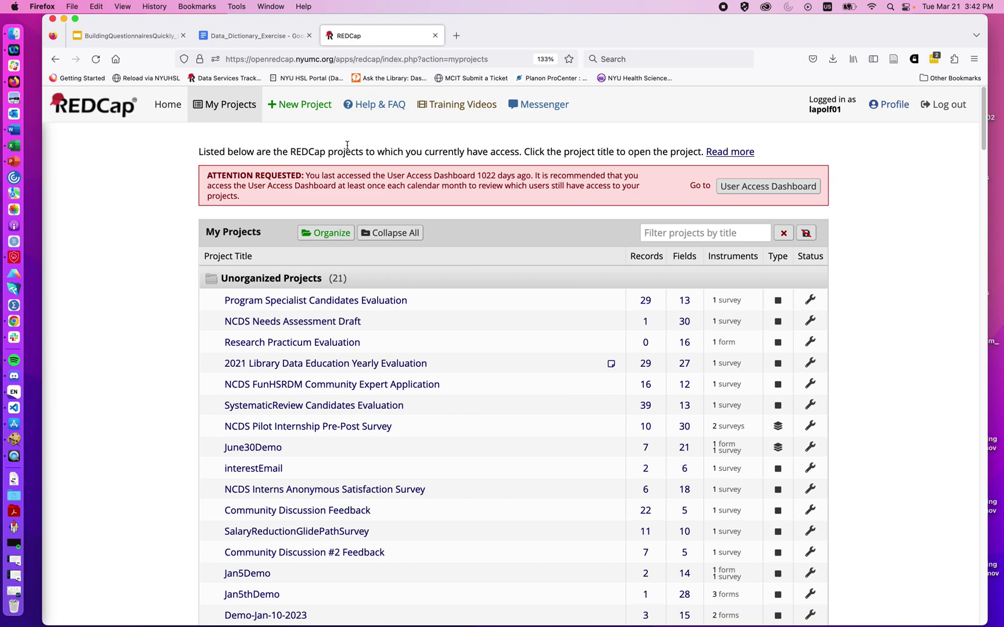
{"action": "left_click", "coordinate": [311, 110]}
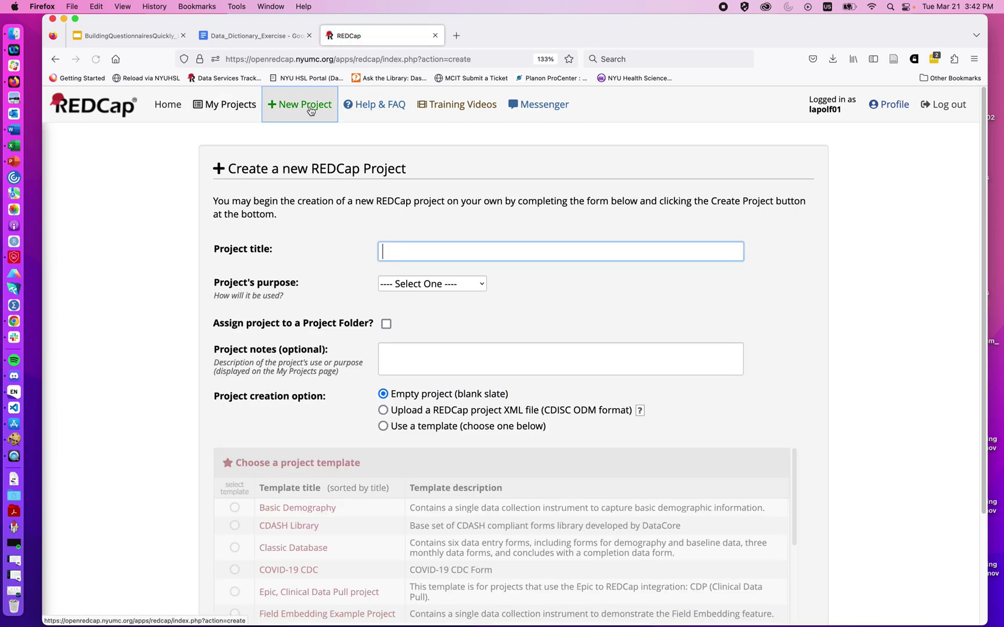
{"action": "type", "text": "QuickDemo"}
{"action": "left_click", "coordinate": [413, 286]}
{"action": "left_click", "coordinate": [415, 296]}
{"action": "scroll", "coordinate": [415, 349], "scroll_direction": "down", "scroll_amount": 3}
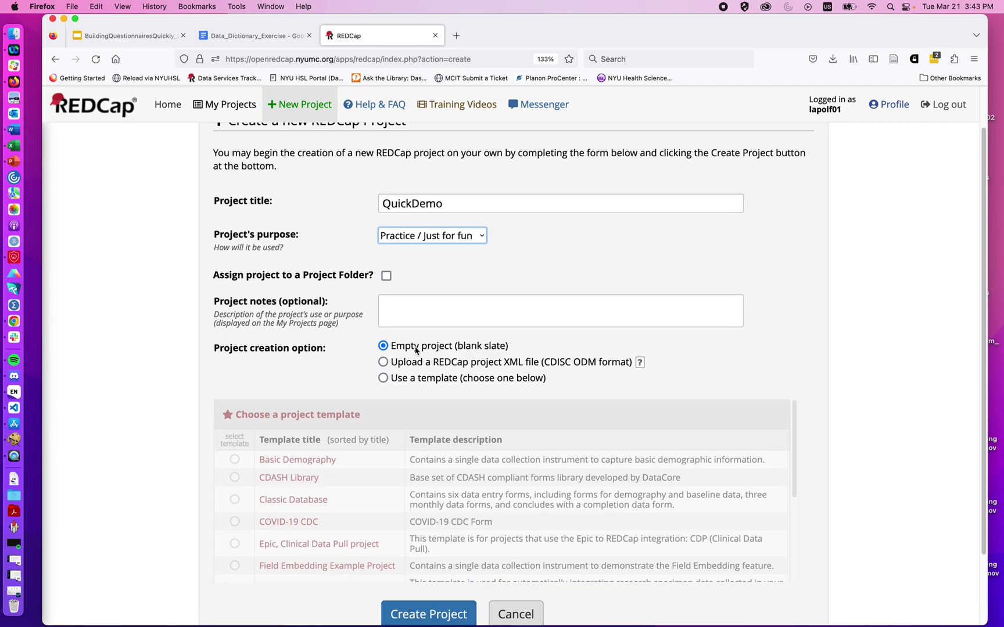
{"action": "left_click", "coordinate": [434, 534]}
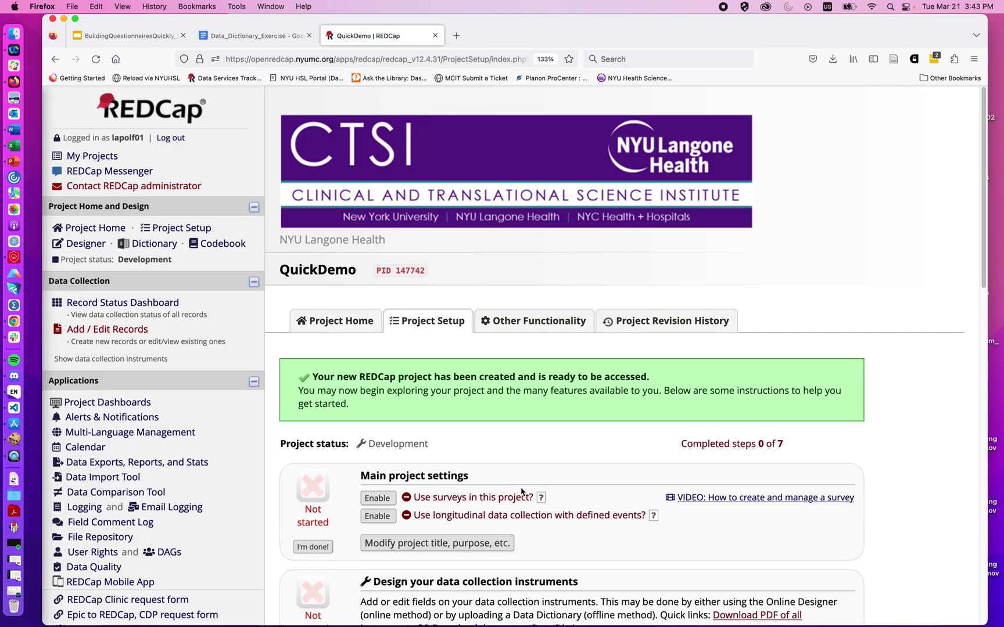
{"action": "scroll", "coordinate": [521, 488], "scroll_direction": "down", "scroll_amount": 2}
{"action": "scroll", "coordinate": [522, 488], "scroll_direction": "down", "scroll_amount": 5}
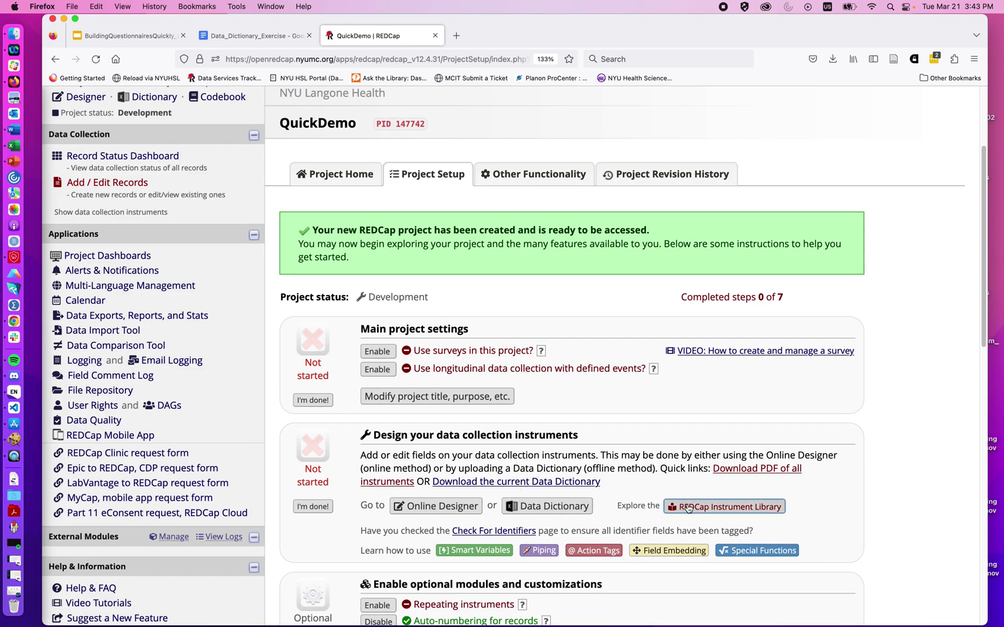
Browse the Shared Library's 3652 instruments, with the Nacho Craving Index Survey listed first.
{"action": "left_click", "coordinate": [688, 508]}
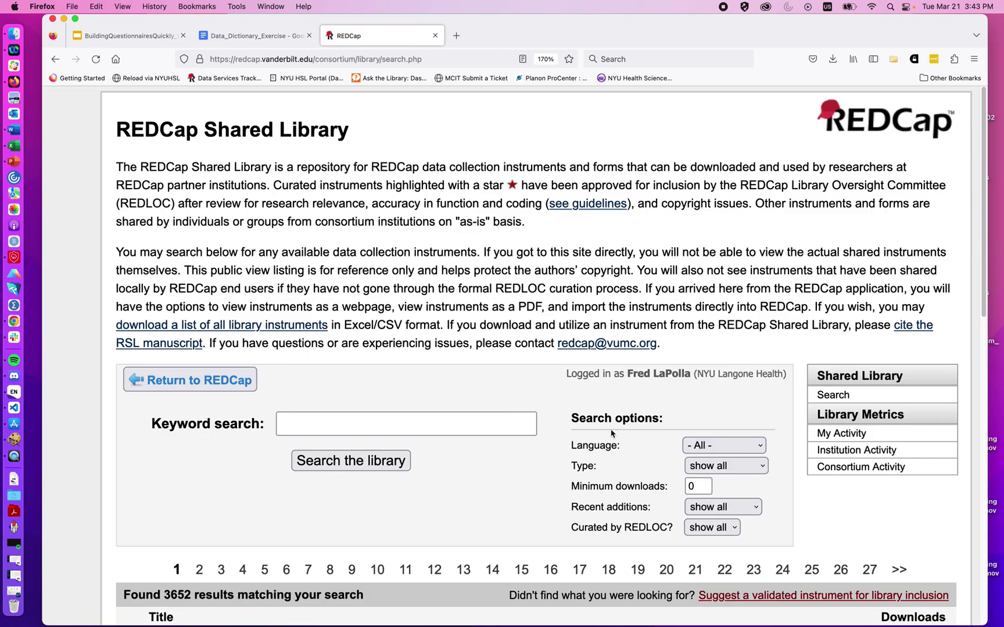
{"action": "scroll", "coordinate": [516, 400], "scroll_direction": "down", "scroll_amount": 2}
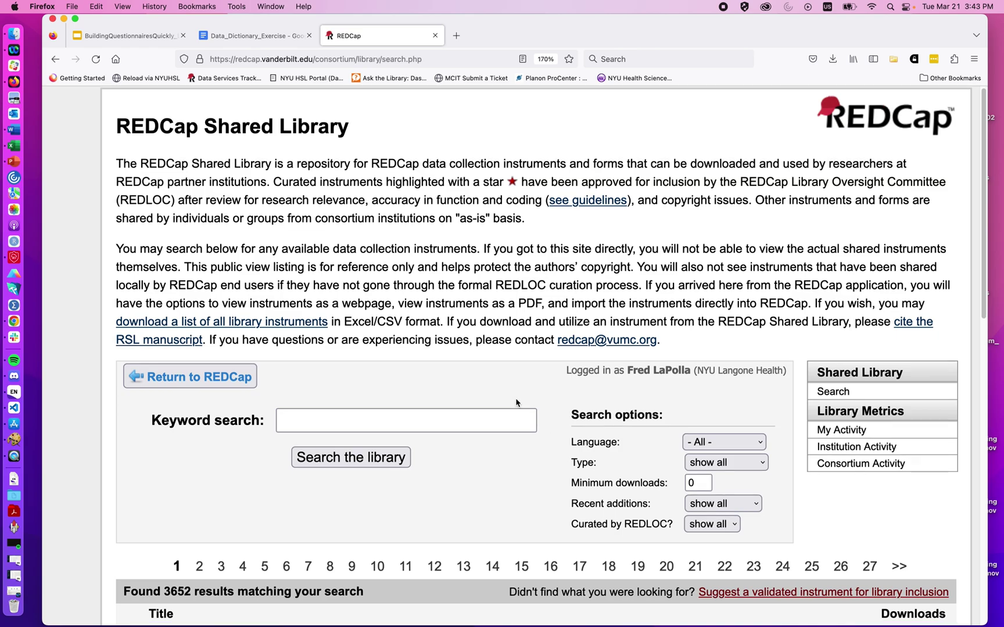
{"action": "scroll", "coordinate": [516, 399], "scroll_direction": "down", "scroll_amount": 5}
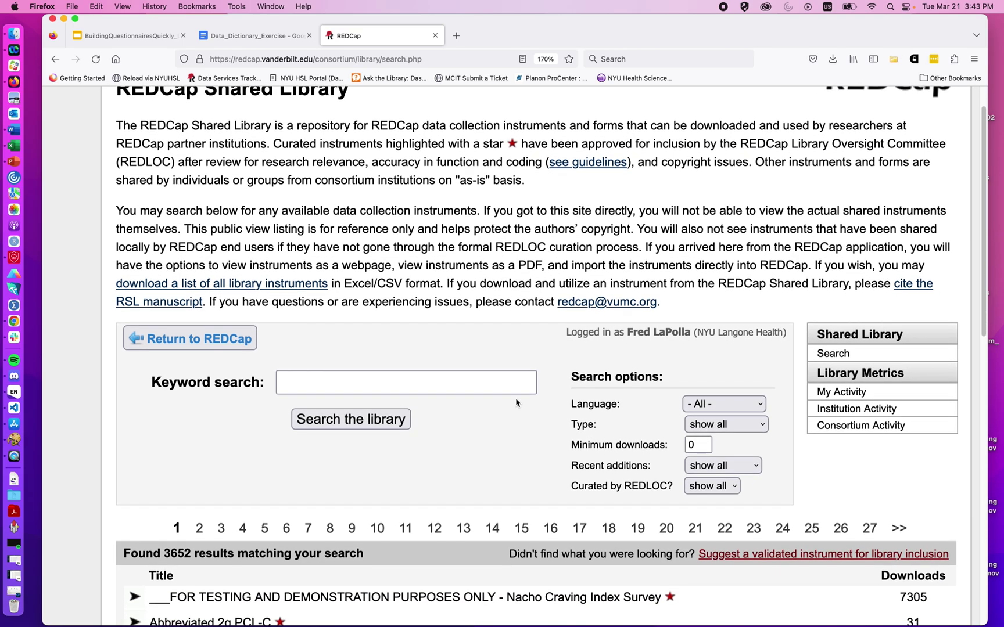
{"action": "scroll", "coordinate": [516, 402], "scroll_direction": "up", "scroll_amount": 3}
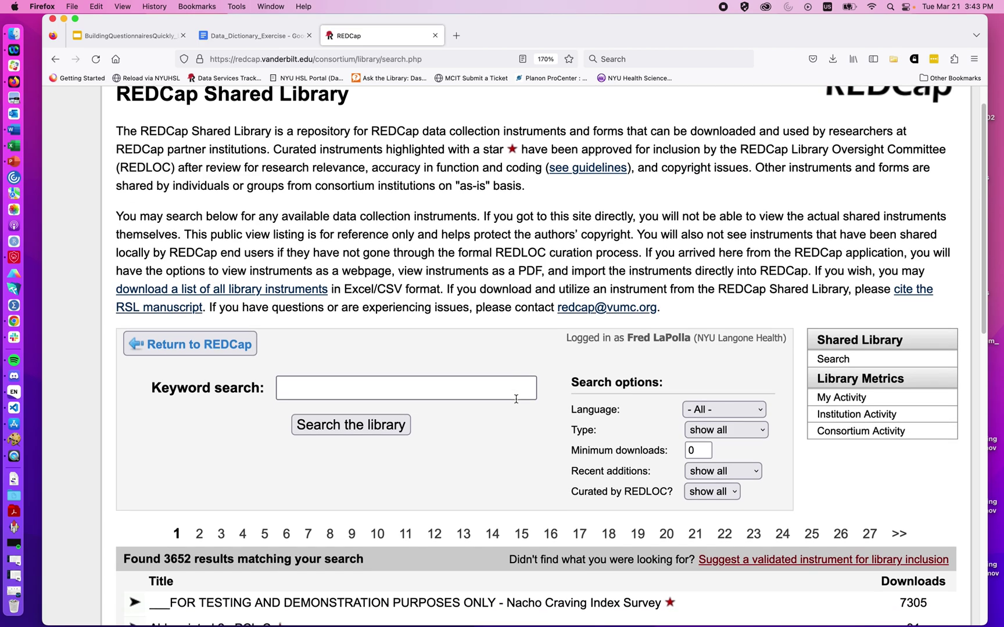
{"action": "scroll", "coordinate": [515, 402], "scroll_direction": "down", "scroll_amount": 2}
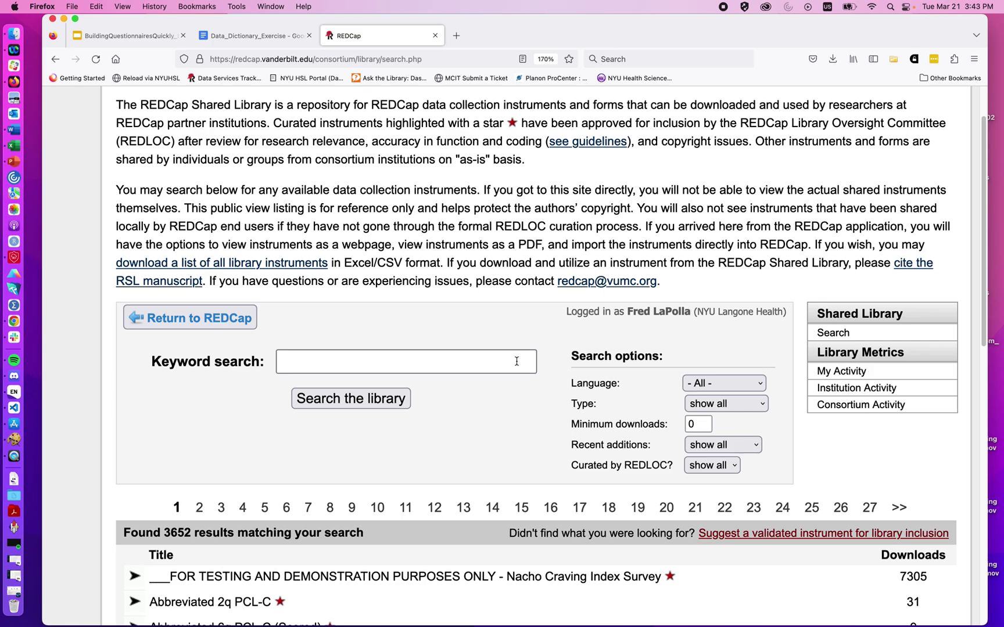
{"action": "scroll", "coordinate": [517, 361], "scroll_direction": "down", "scroll_amount": 1}
{"action": "scroll", "coordinate": [517, 360], "scroll_direction": "up", "scroll_amount": 3}
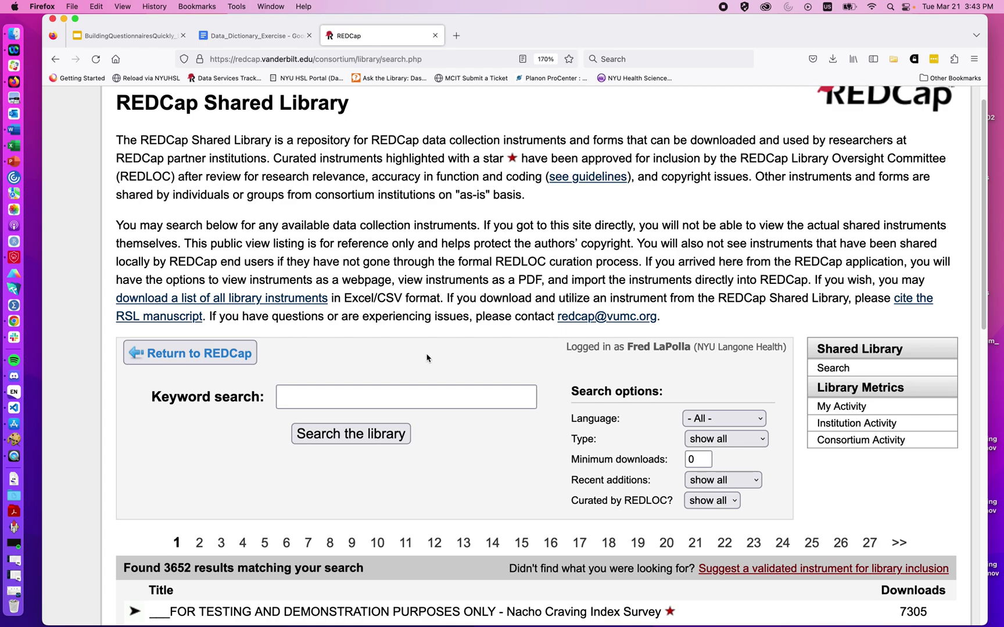
{"action": "scroll", "coordinate": [447, 406], "scroll_direction": "down", "scroll_amount": 6}
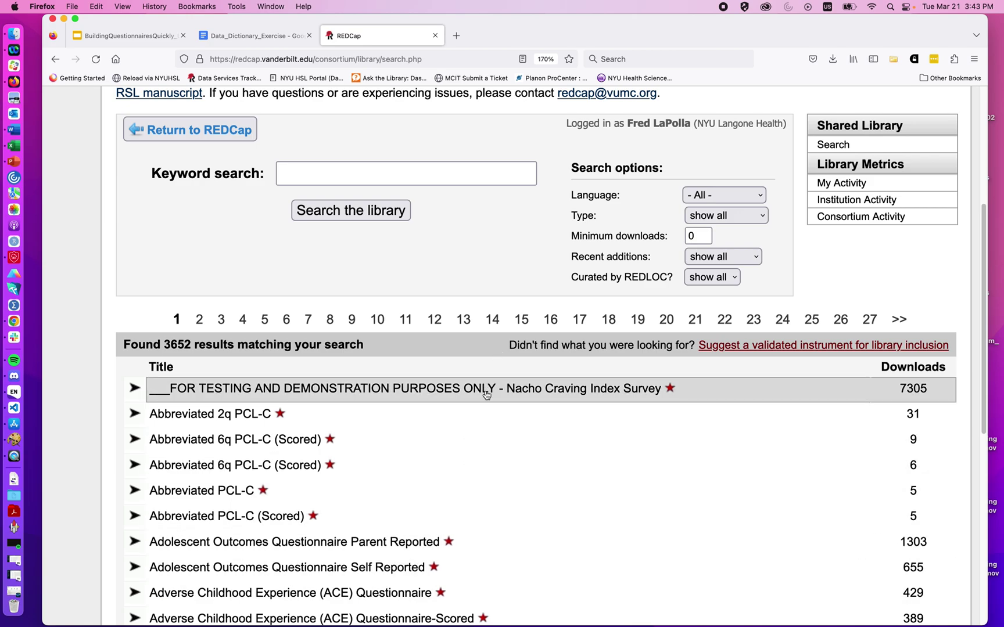
Expand the Nacho Craving Index Survey and preview it as a web page.
{"action": "left_click", "coordinate": [515, 398]}
{"action": "scroll", "coordinate": [549, 453], "scroll_direction": "down", "scroll_amount": 2}
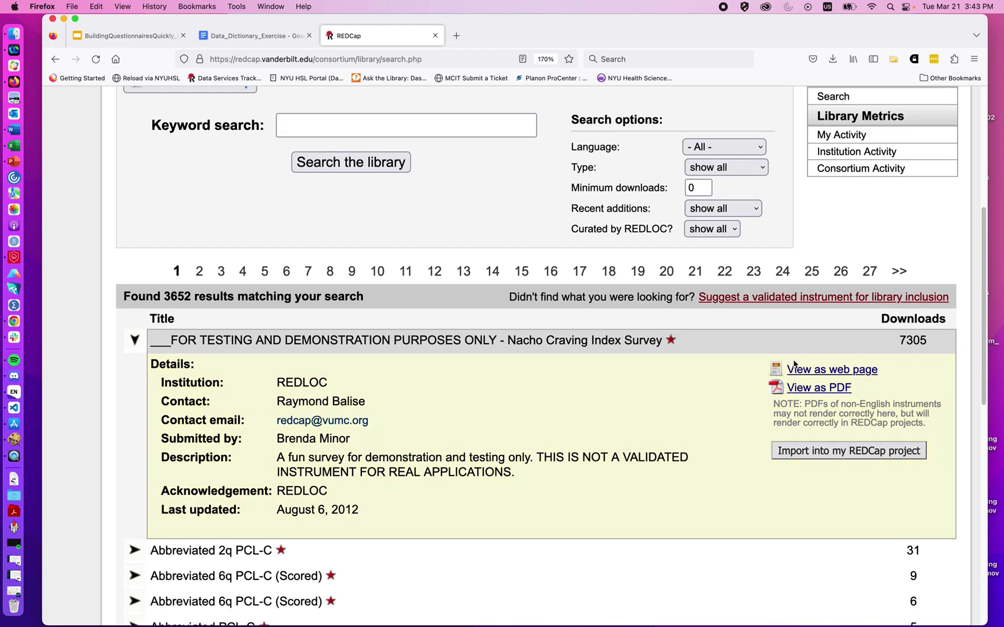
{"action": "left_click", "coordinate": [811, 371]}
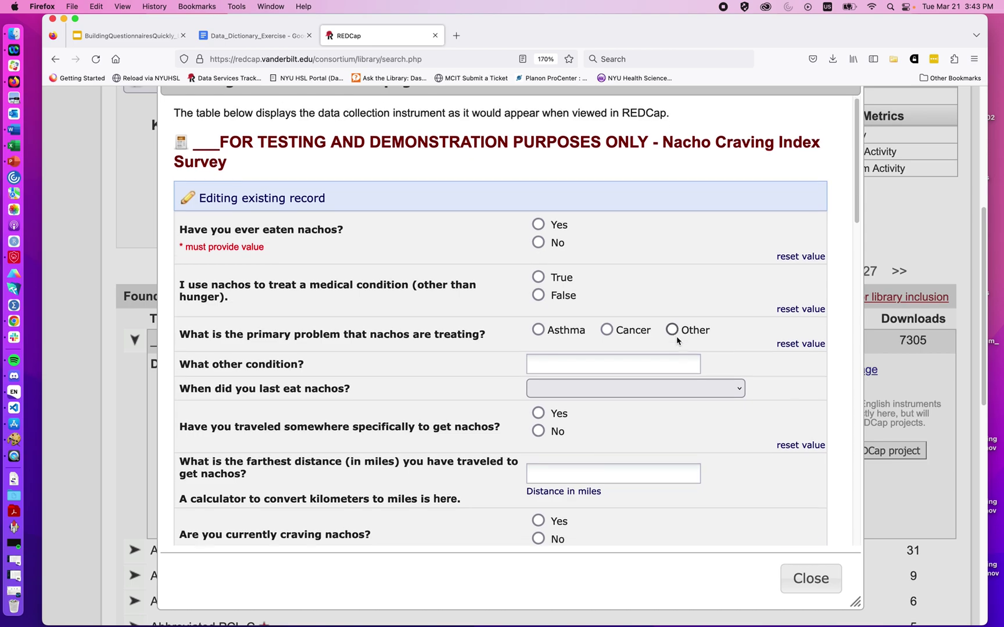
{"action": "scroll", "coordinate": [678, 341], "scroll_direction": "down", "scroll_amount": 5}
{"action": "scroll", "coordinate": [764, 535], "scroll_direction": "up", "scroll_amount": 4}
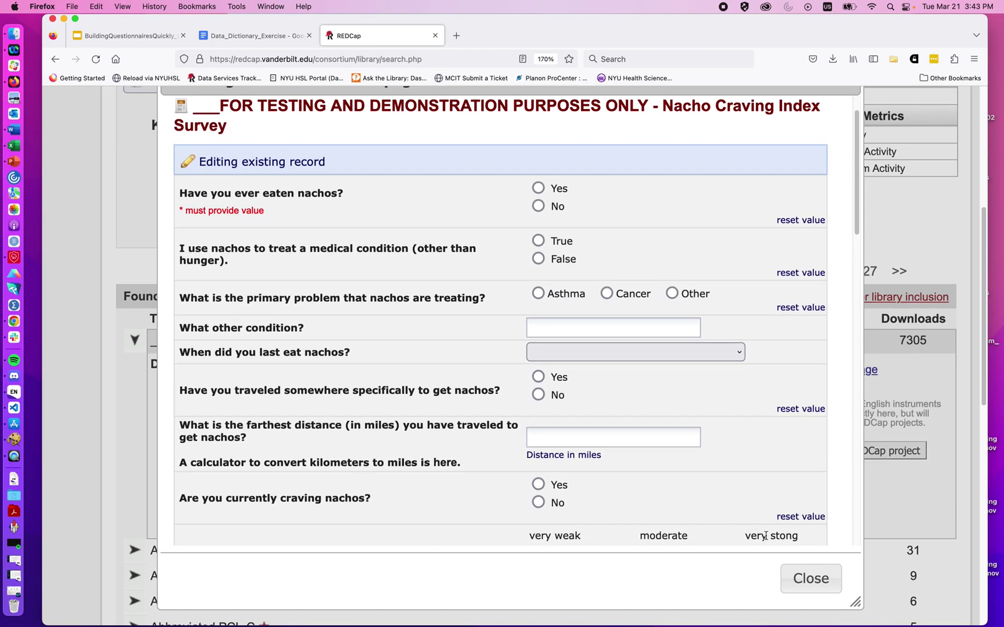
{"action": "left_click", "coordinate": [811, 578]}
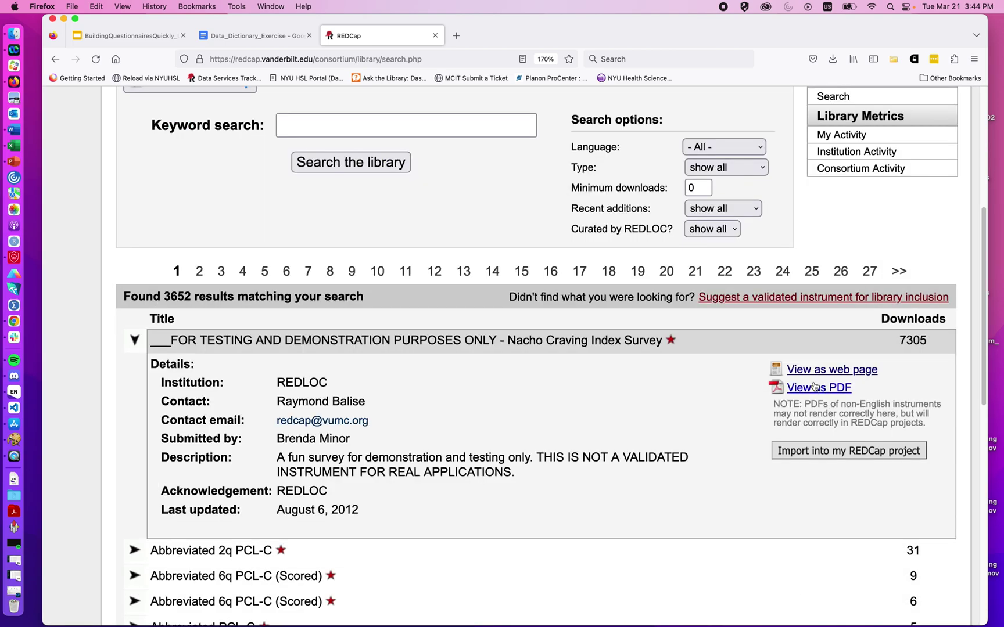
Start importing the survey and read its library license agreement to the end.
{"action": "left_click", "coordinate": [794, 453]}
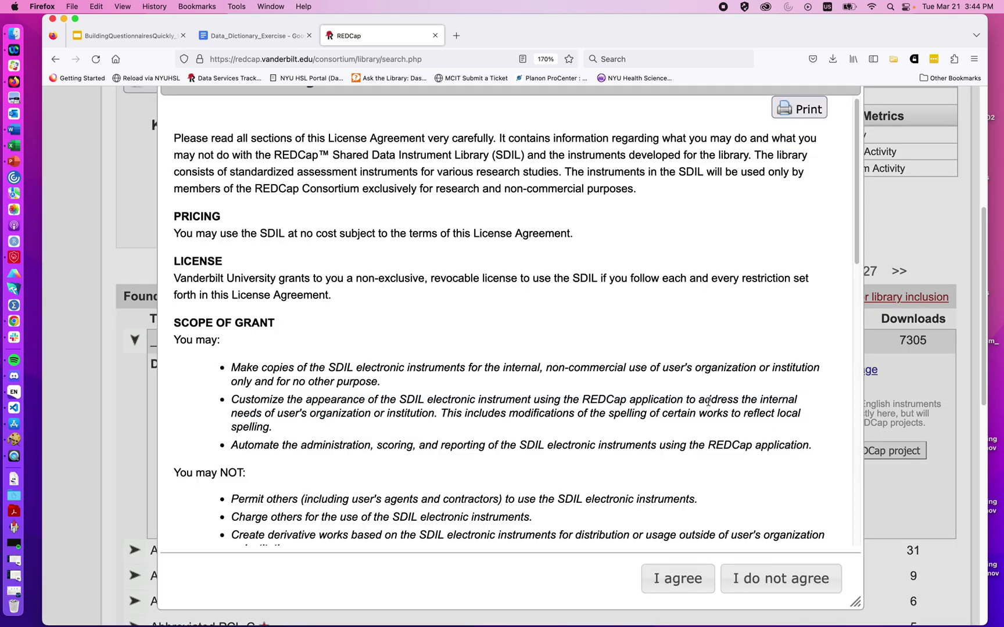
{"action": "scroll", "coordinate": [646, 426], "scroll_direction": "down", "scroll_amount": 4}
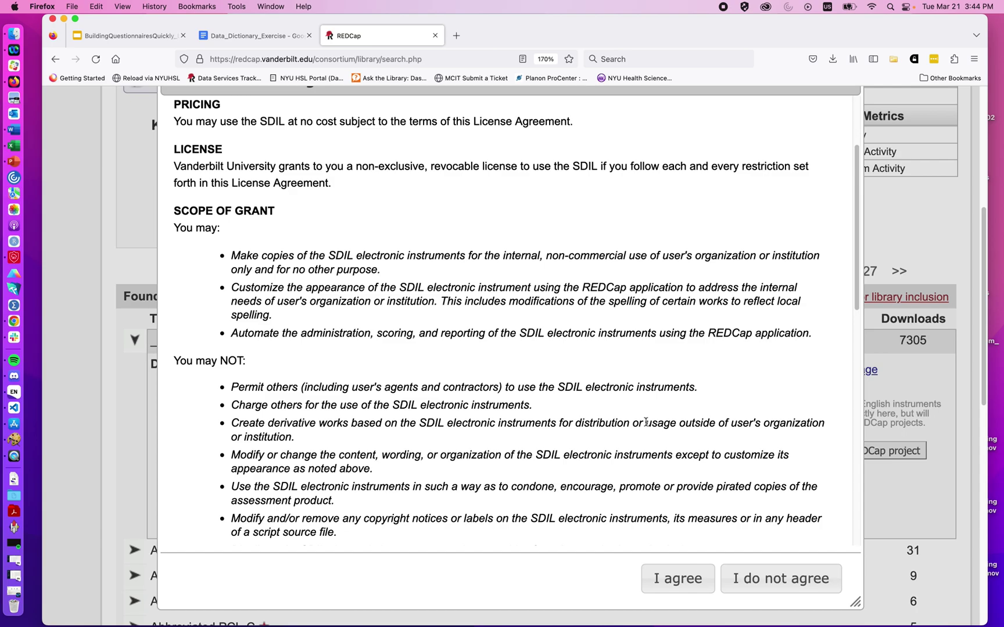
{"action": "scroll", "coordinate": [646, 423], "scroll_direction": "down", "scroll_amount": 5}
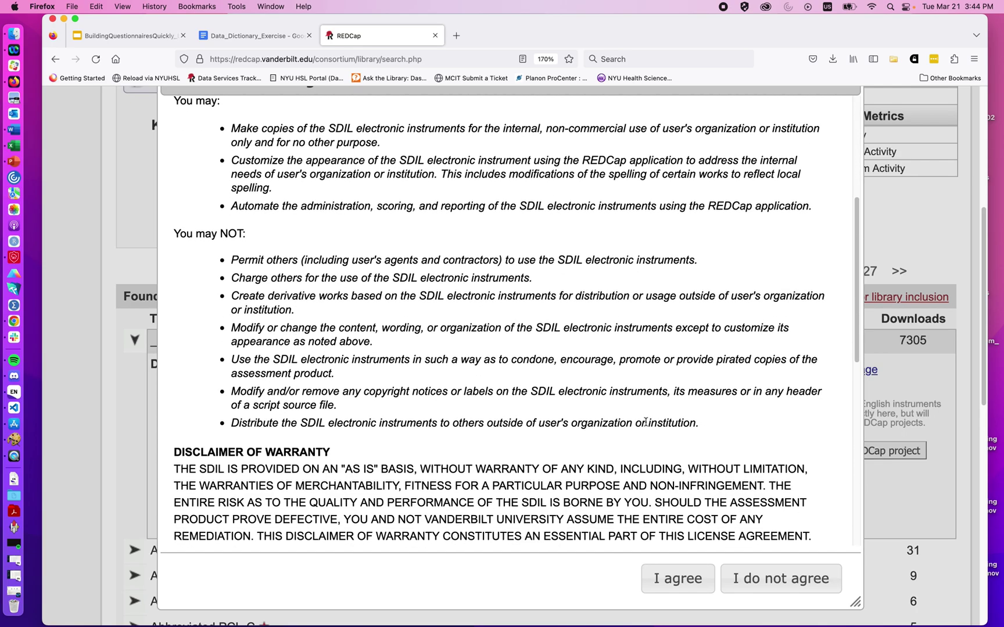
{"action": "scroll", "coordinate": [646, 422], "scroll_direction": "down", "scroll_amount": 12}
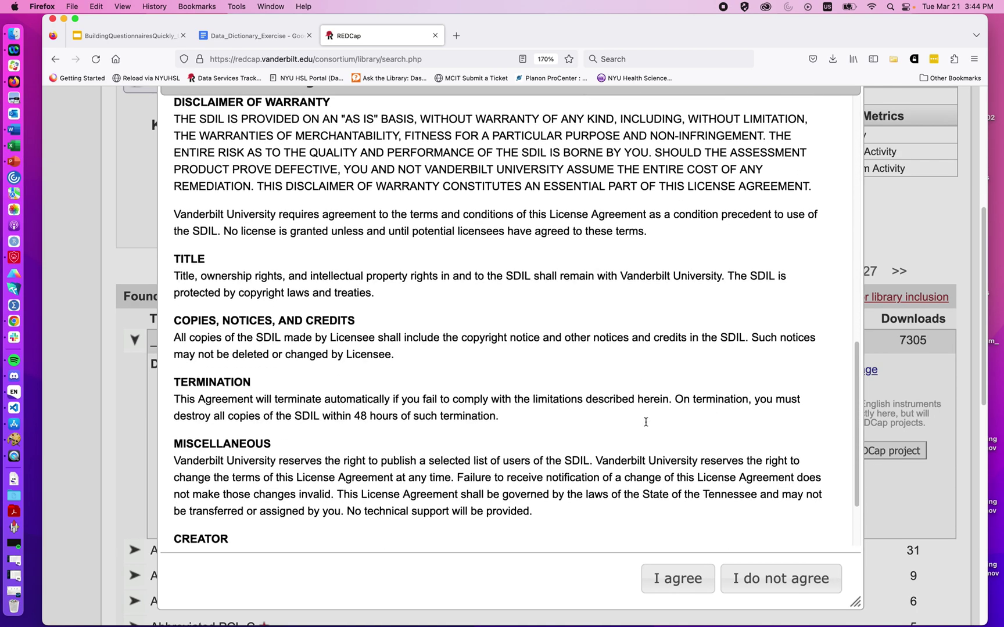
{"action": "scroll", "coordinate": [645, 422], "scroll_direction": "down", "scroll_amount": 3}
Accept the license, import the 17-field Nacho Craving Index Survey, and return to Project Setup.
{"action": "left_click", "coordinate": [665, 580]}
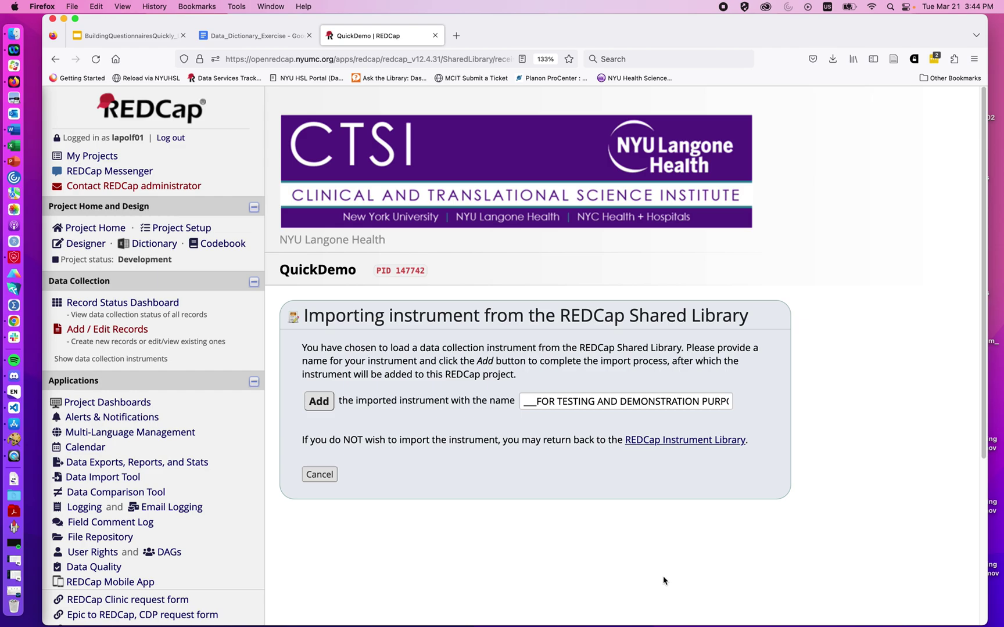
{"action": "left_click", "coordinate": [319, 402]}
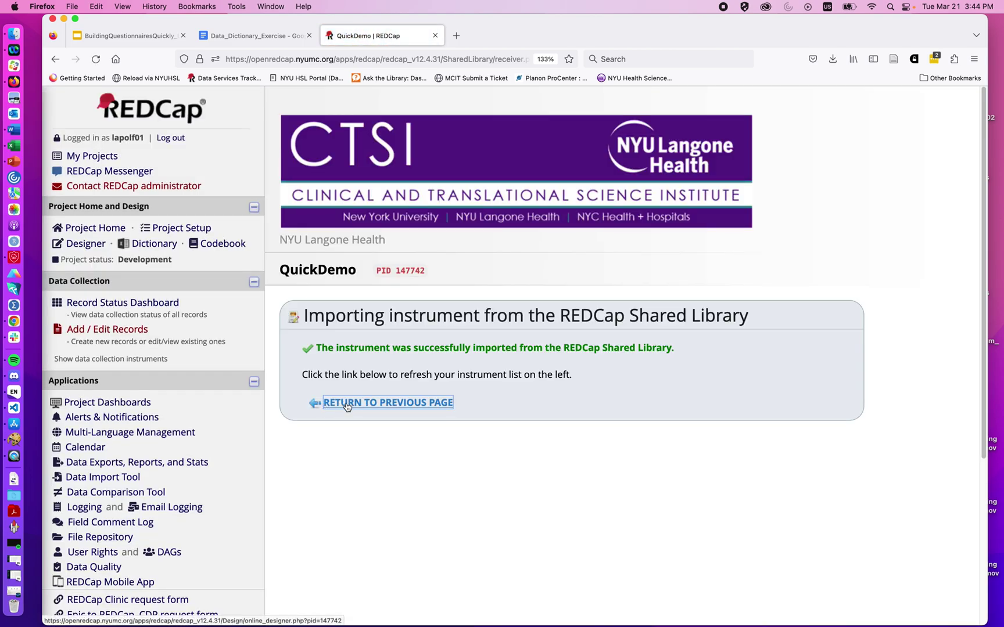
{"action": "left_click", "coordinate": [347, 403]}
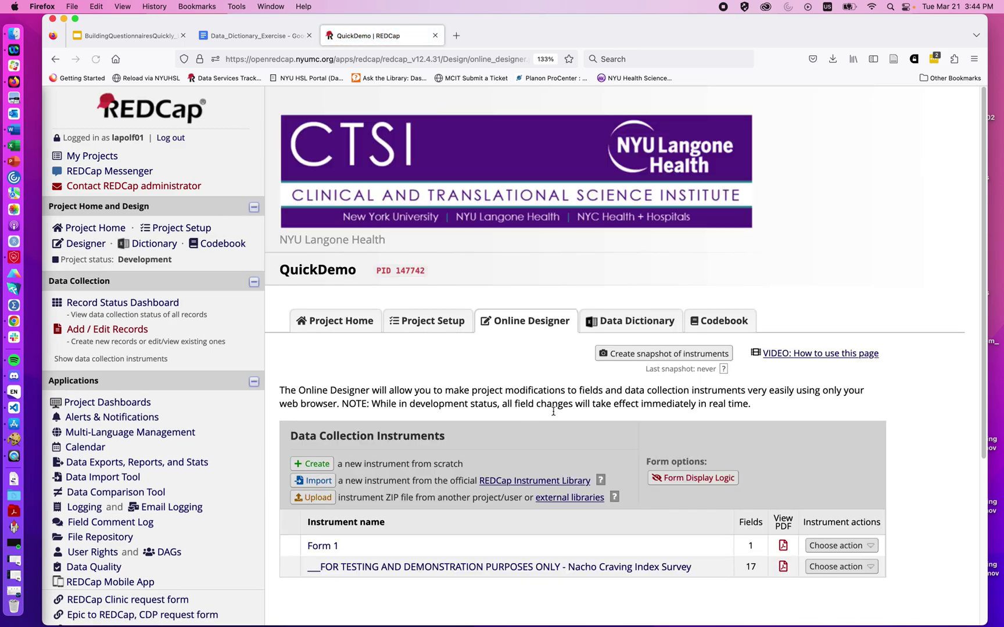
{"action": "left_click", "coordinate": [441, 322]}
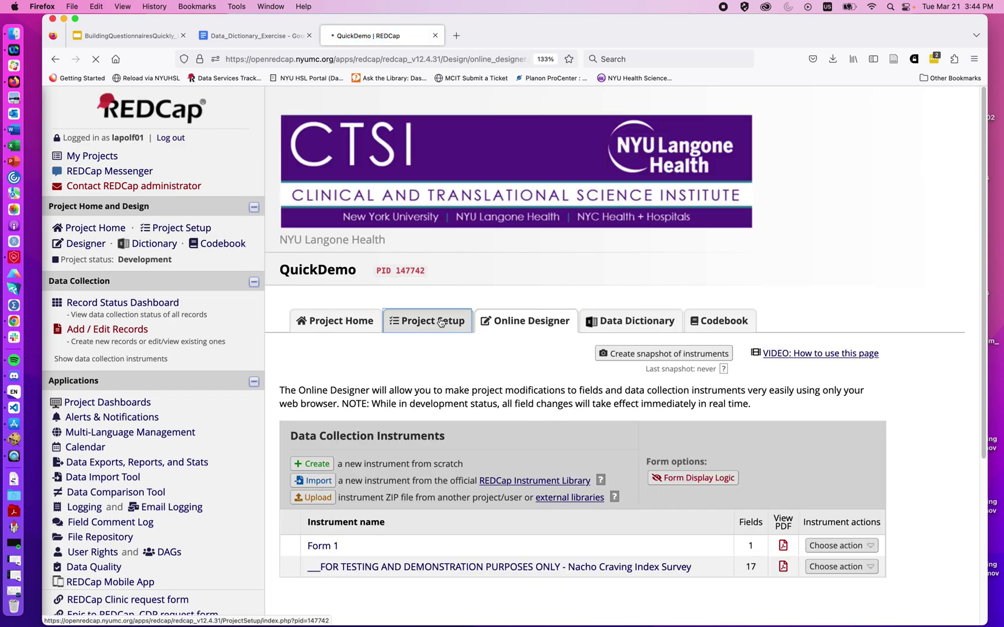
{"action": "scroll", "coordinate": [513, 311], "scroll_direction": "down", "scroll_amount": 3}
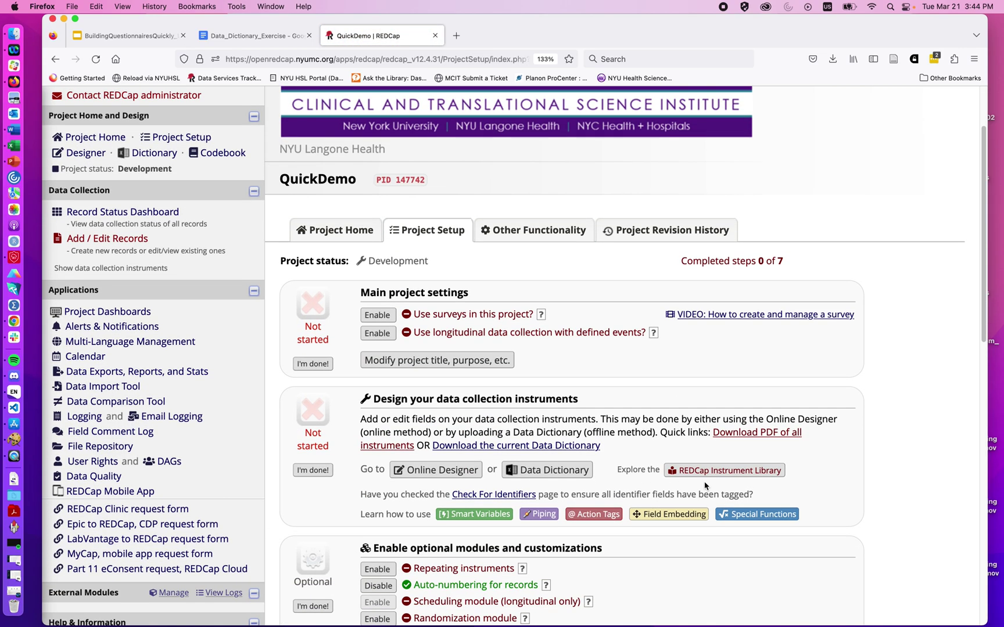
Search the Shared Library for 'PROMIS', showing 1720 matching instruments.
{"action": "left_click", "coordinate": [707, 476]}
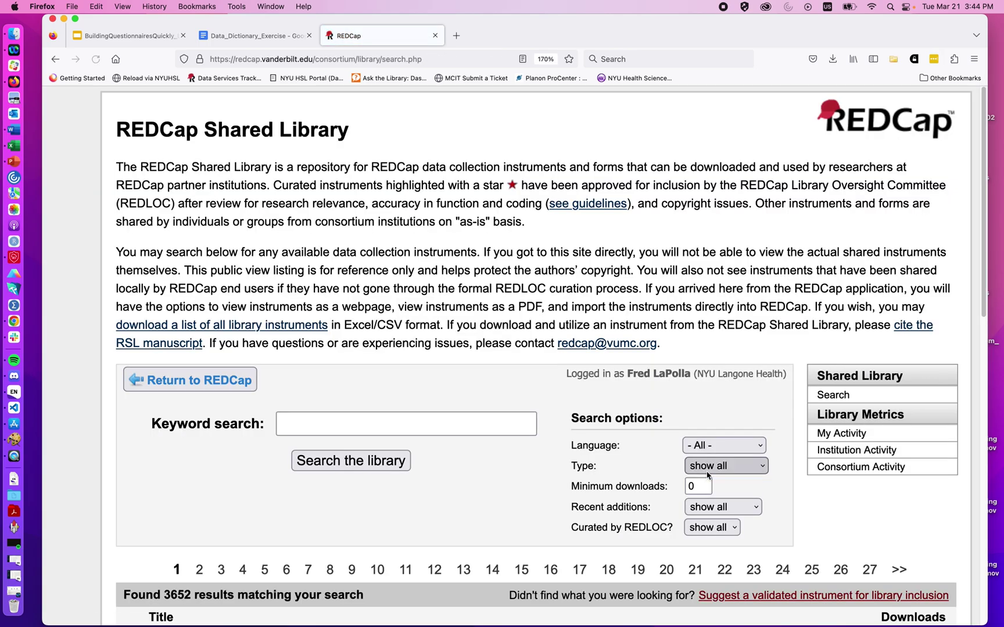
{"action": "scroll", "coordinate": [592, 446], "scroll_direction": "down", "scroll_amount": 4}
{"action": "left_click", "coordinate": [485, 299]}
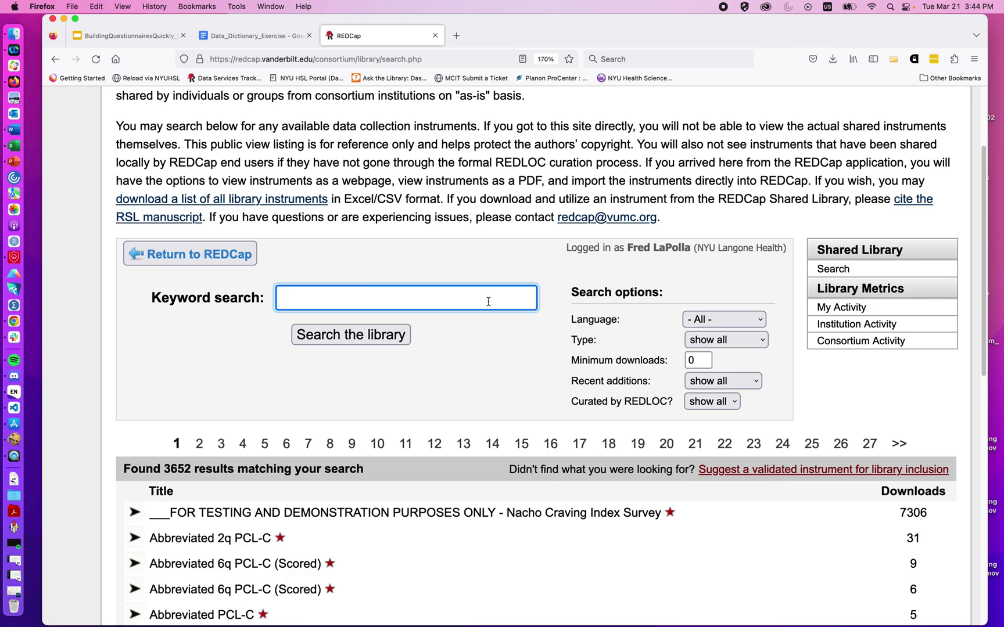
{"action": "type", "text": "PROMIS"}
{"action": "key", "text": "Return"}
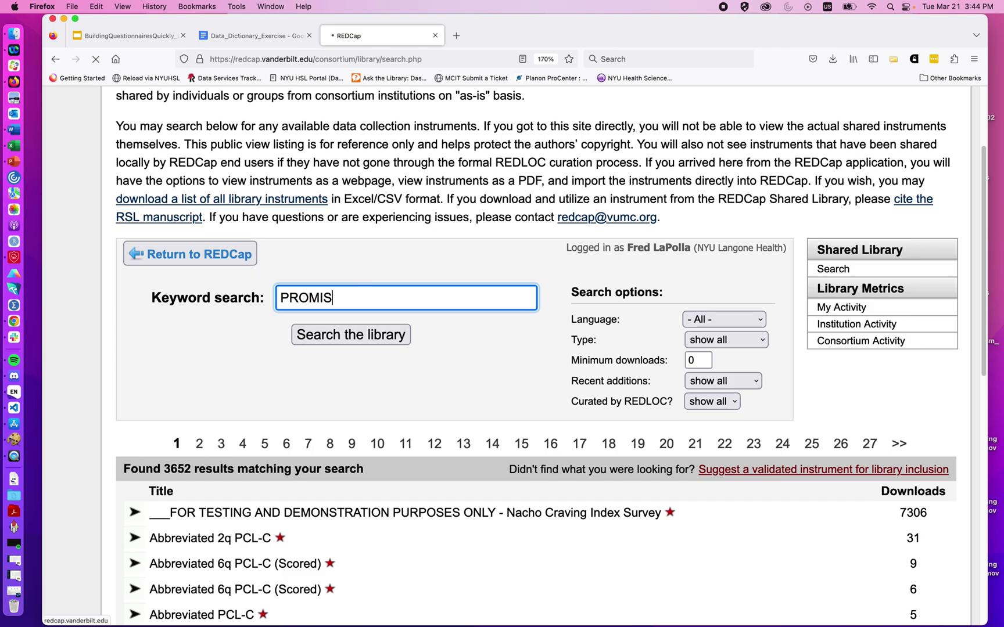
{"action": "scroll", "coordinate": [471, 413], "scroll_direction": "down", "scroll_amount": 5}
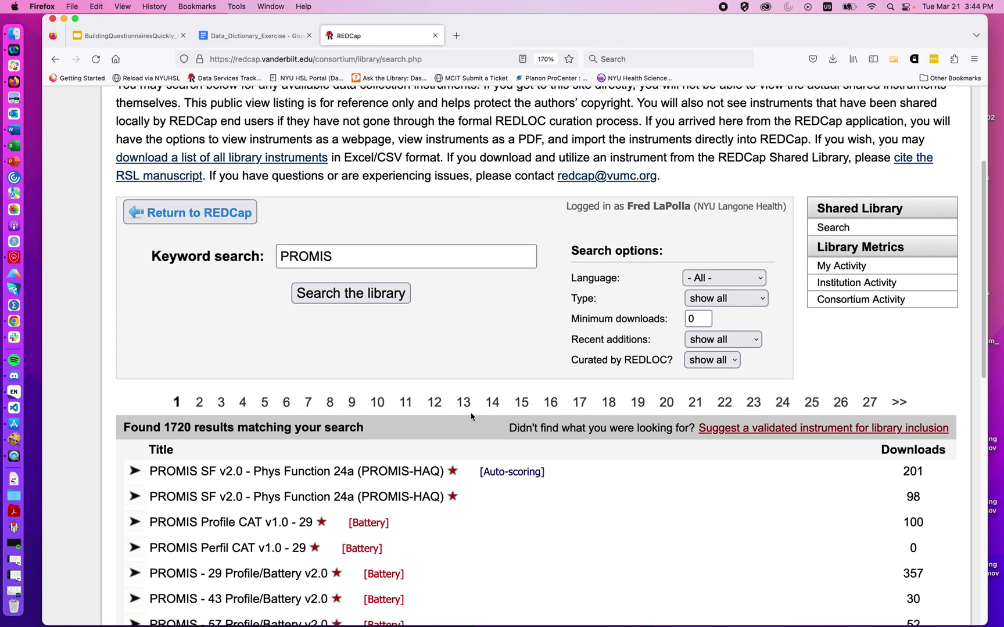
{"action": "scroll", "coordinate": [453, 525], "scroll_direction": "down", "scroll_amount": 3}
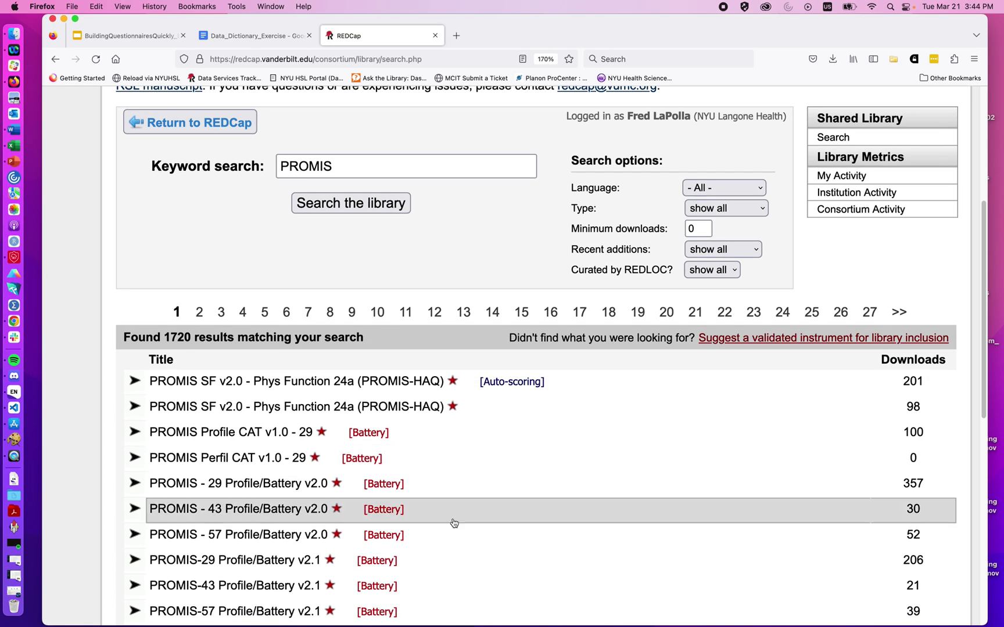
Expand the second PROMIS SF v2.0 - Phys Function 24a (PROMIS-HAQ) entry and preview it.
{"action": "left_click", "coordinate": [417, 409]}
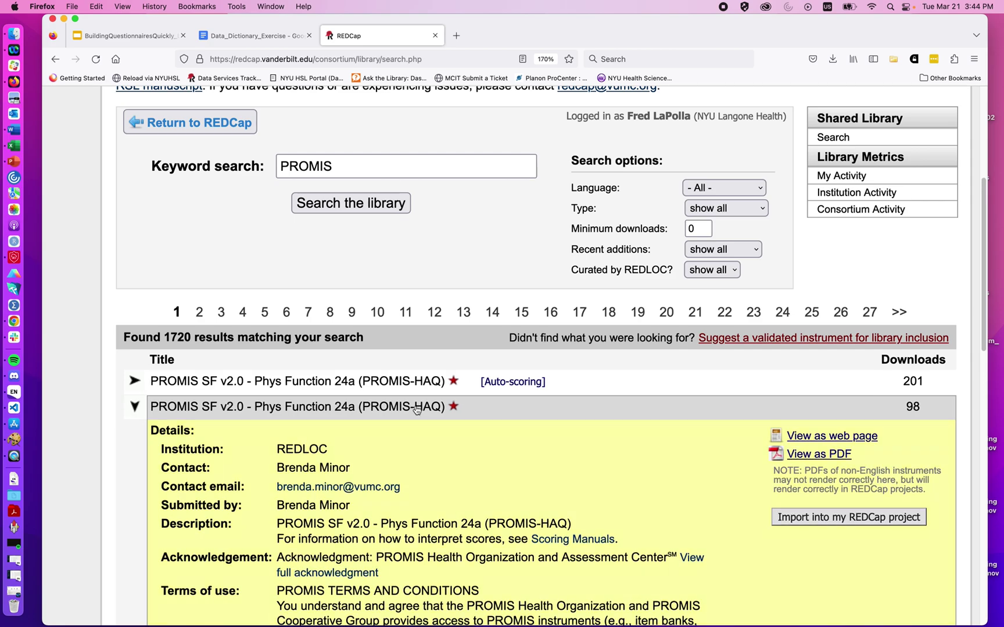
{"action": "scroll", "coordinate": [689, 360], "scroll_direction": "down", "scroll_amount": 5}
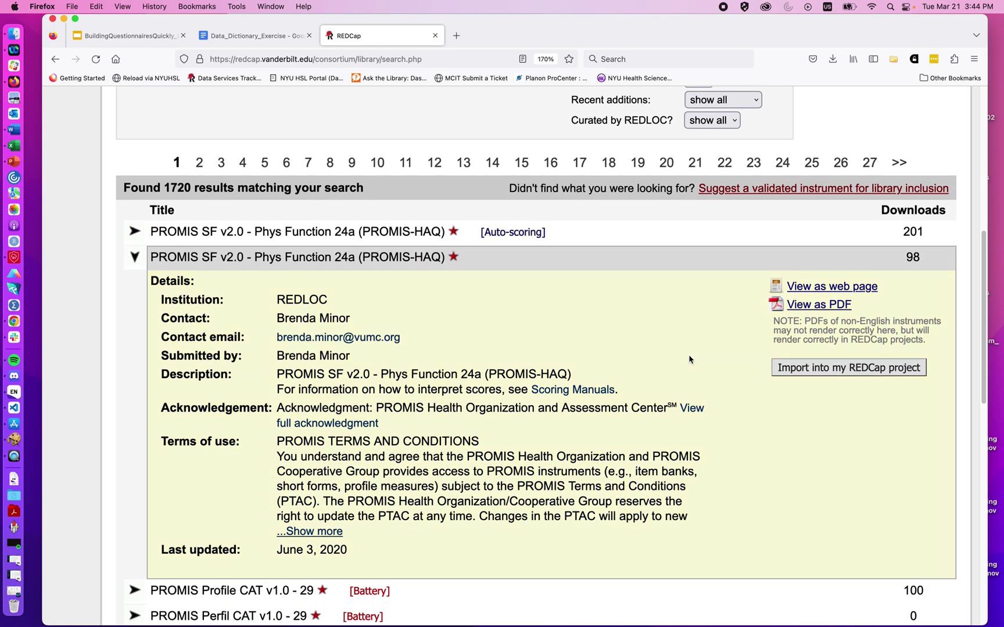
{"action": "left_click", "coordinate": [809, 287]}
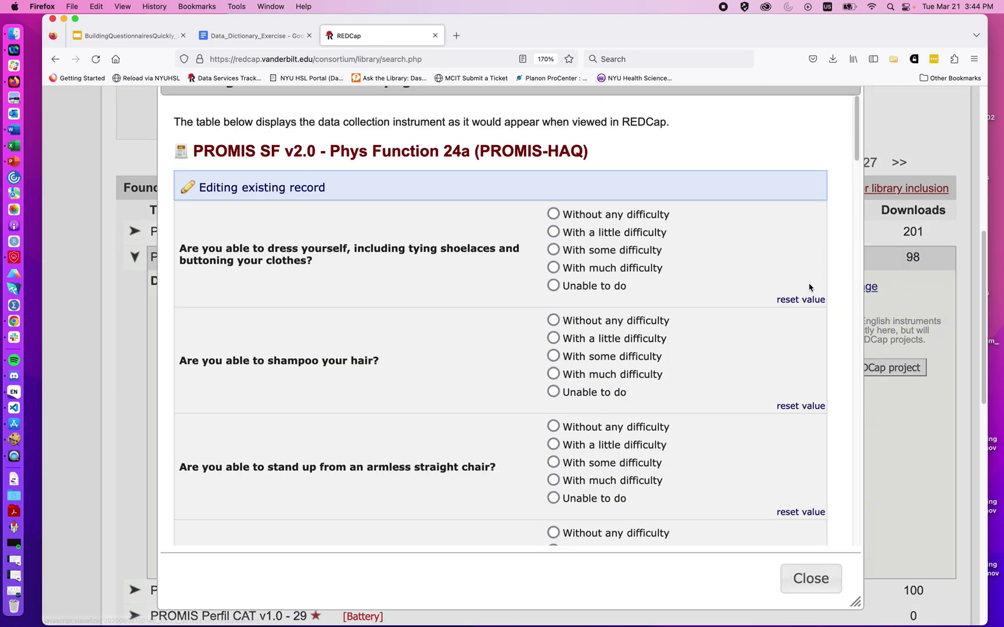
{"action": "left_click", "coordinate": [810, 579]}
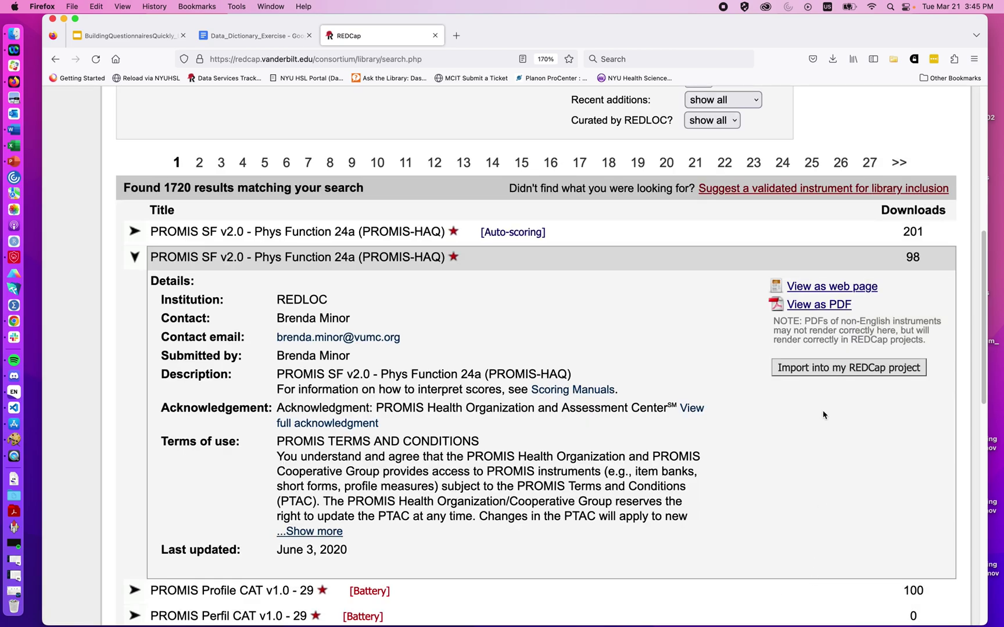
Start importing it and read the license to the end, agreeing to the PROMIS terms of use.
{"action": "left_click", "coordinate": [791, 369]}
{"action": "scroll", "coordinate": [603, 381], "scroll_direction": "down", "scroll_amount": 10}
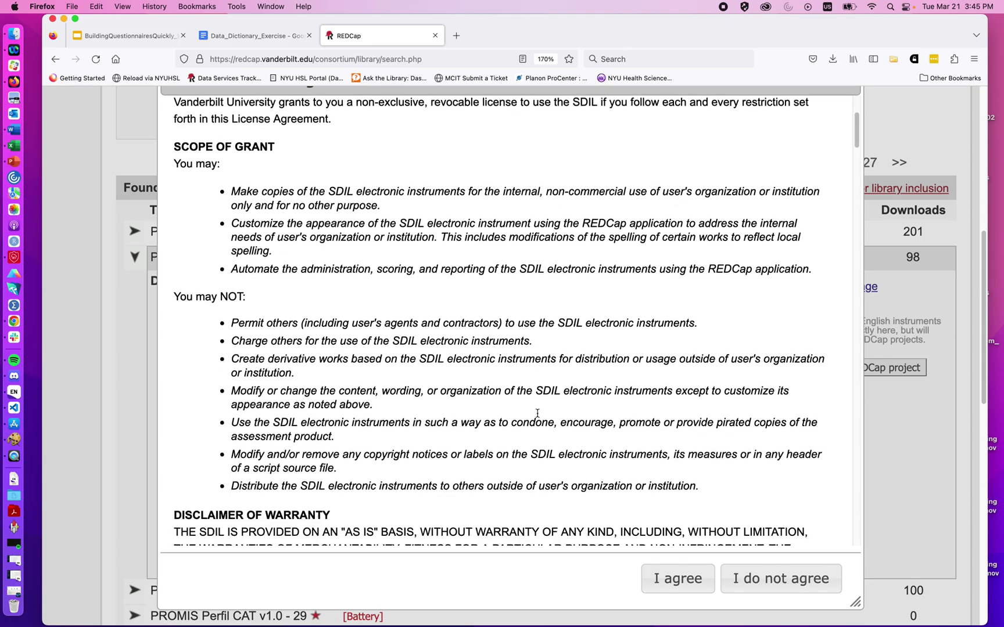
{"action": "scroll", "coordinate": [537, 416], "scroll_direction": "down", "scroll_amount": 5}
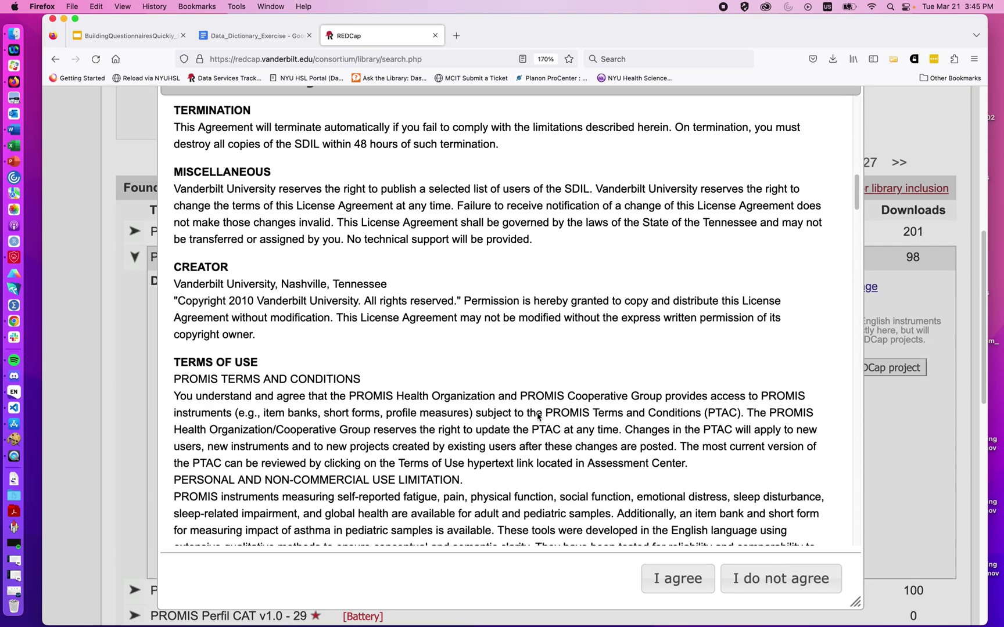
{"action": "scroll", "coordinate": [538, 416], "scroll_direction": "down", "scroll_amount": 20}
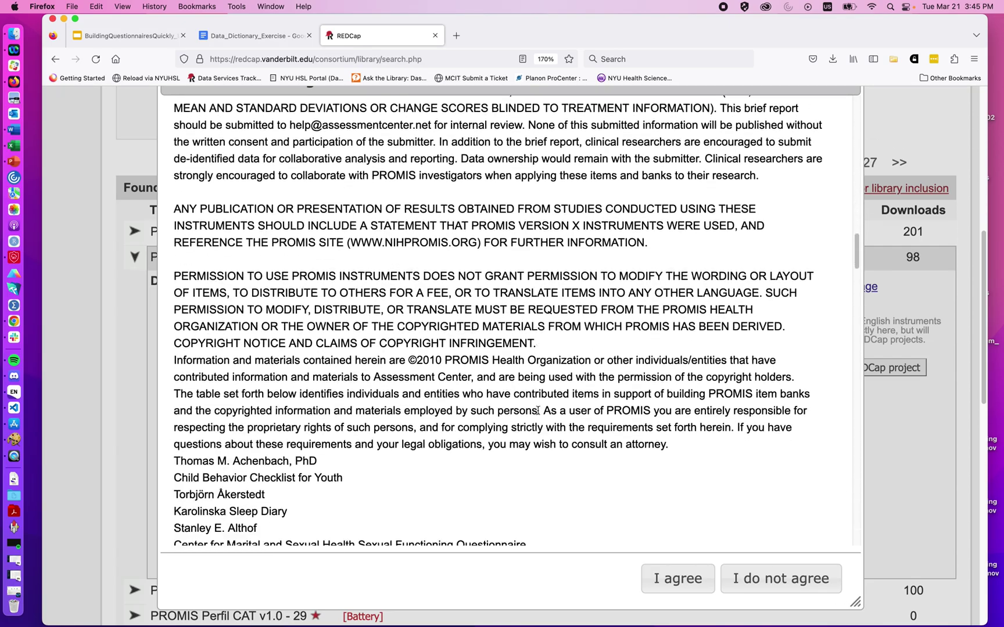
{"action": "scroll", "coordinate": [538, 411], "scroll_direction": "down", "scroll_amount": 20}
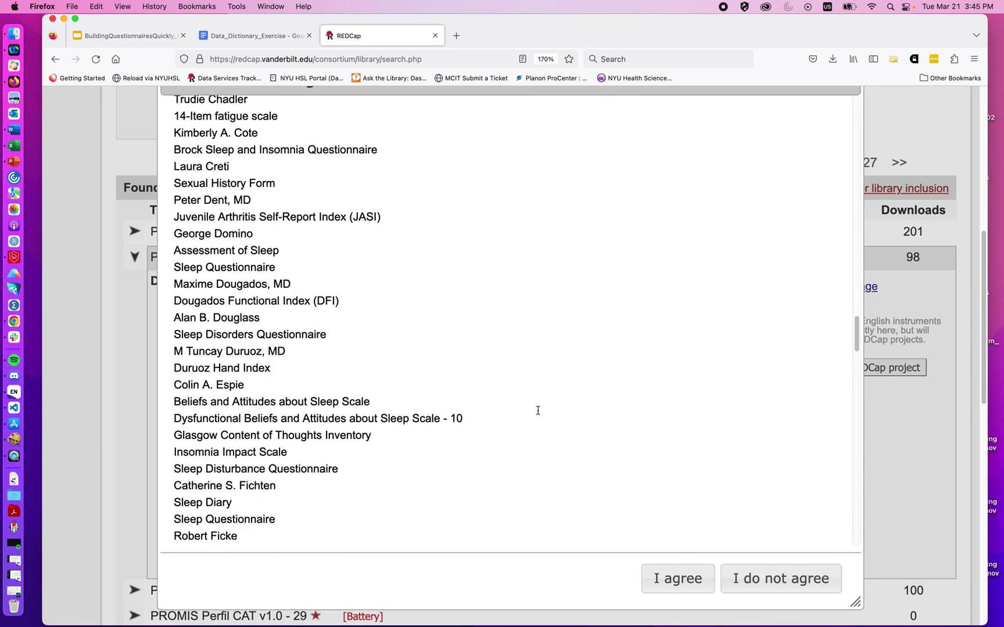
{"action": "scroll", "coordinate": [538, 411], "scroll_direction": "down", "scroll_amount": 20}
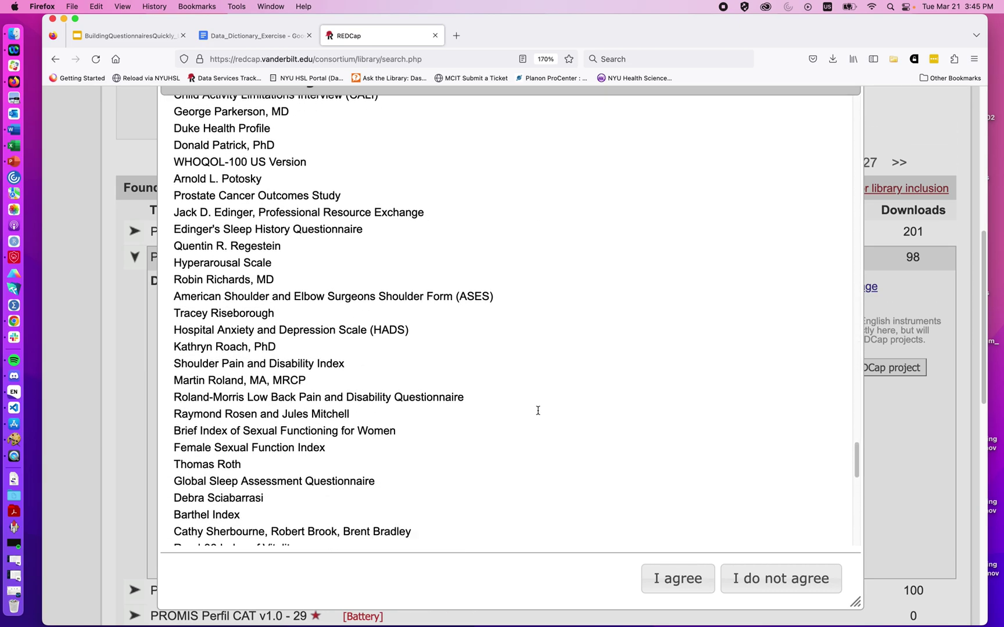
{"action": "scroll", "coordinate": [538, 411], "scroll_direction": "down", "scroll_amount": 20}
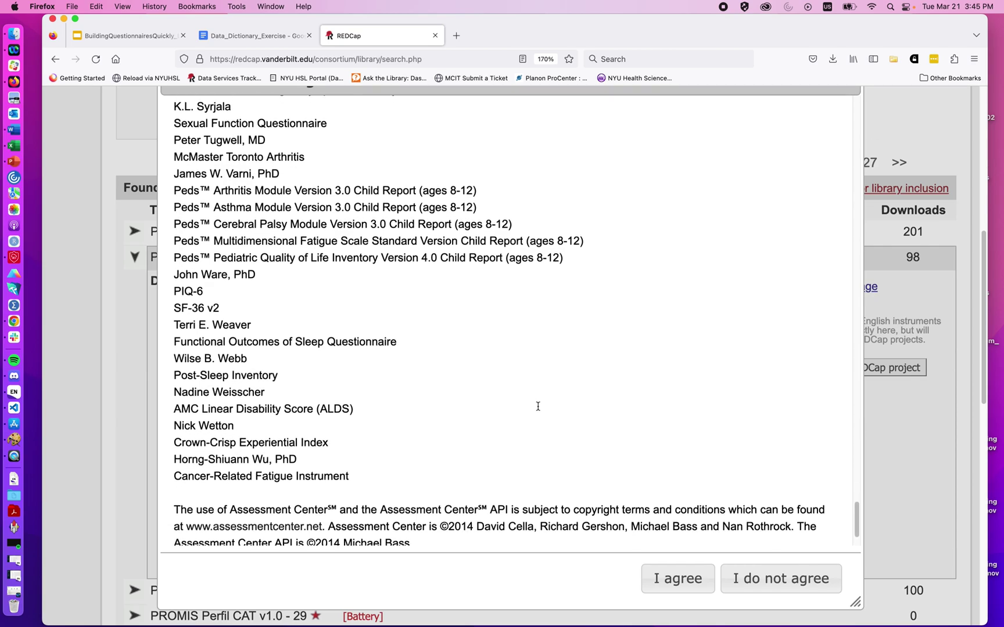
{"action": "scroll", "coordinate": [538, 407], "scroll_direction": "down", "scroll_amount": 10}
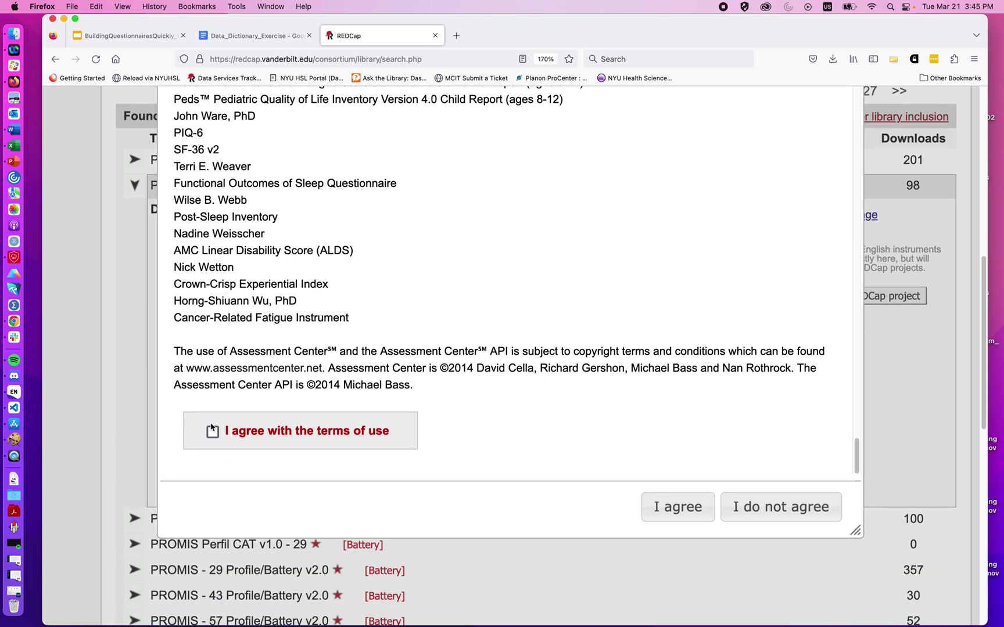
Accept the license and add the 24-field PROMIS-HAQ instrument to QuickDemo's instrument list.
{"action": "left_click", "coordinate": [680, 506]}
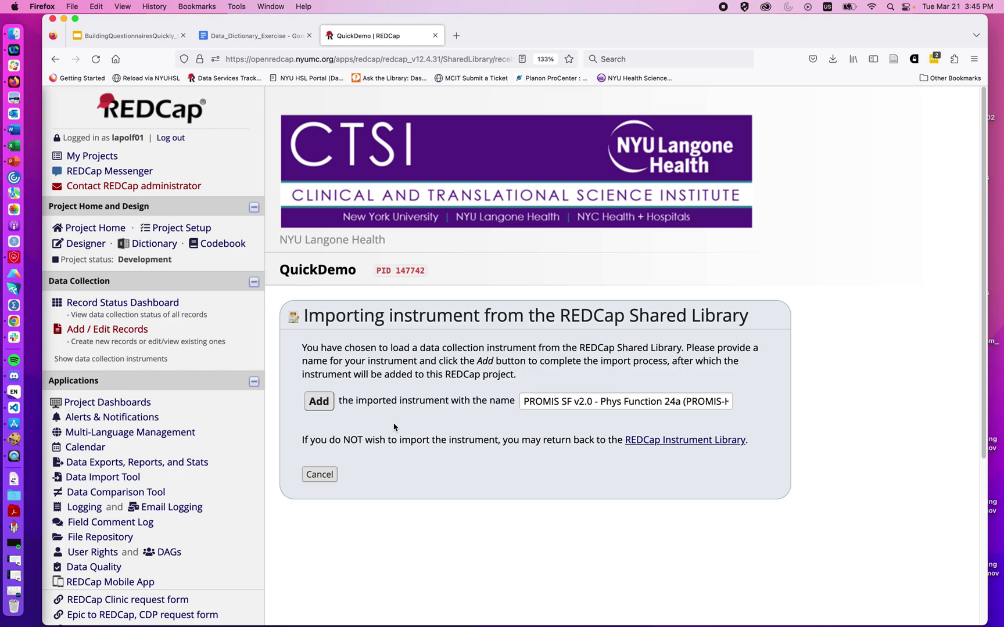
{"action": "left_click", "coordinate": [319, 402]}
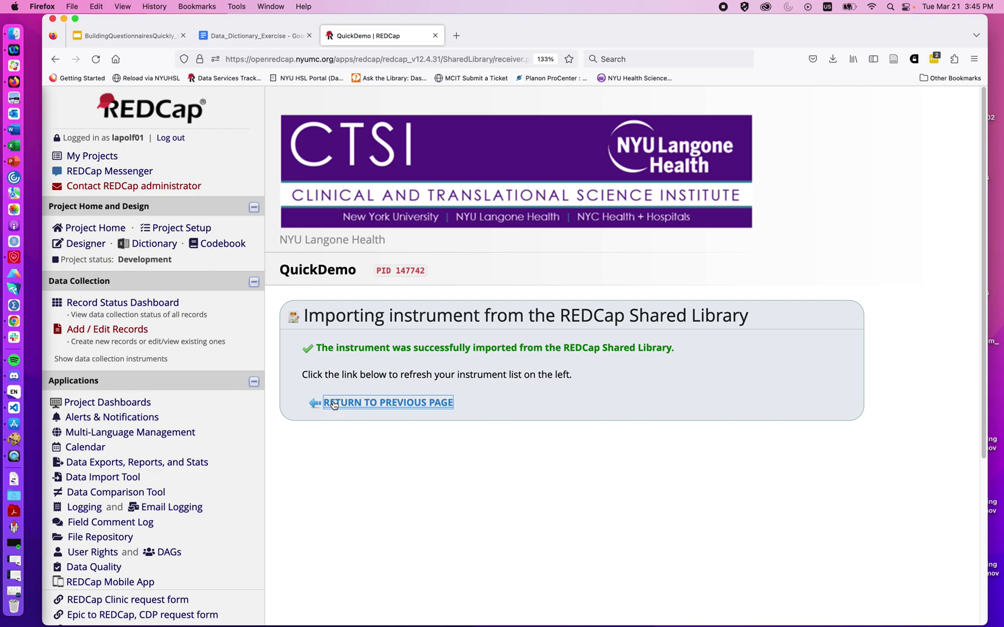
{"action": "left_click", "coordinate": [334, 403]}
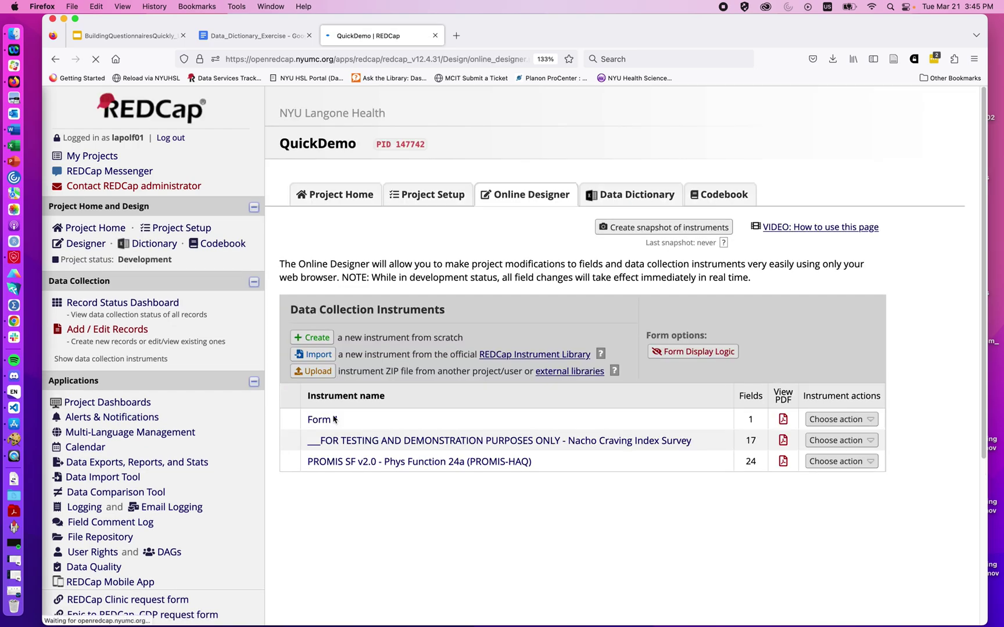
{"action": "scroll", "coordinate": [372, 500], "scroll_direction": "down", "scroll_amount": 2}
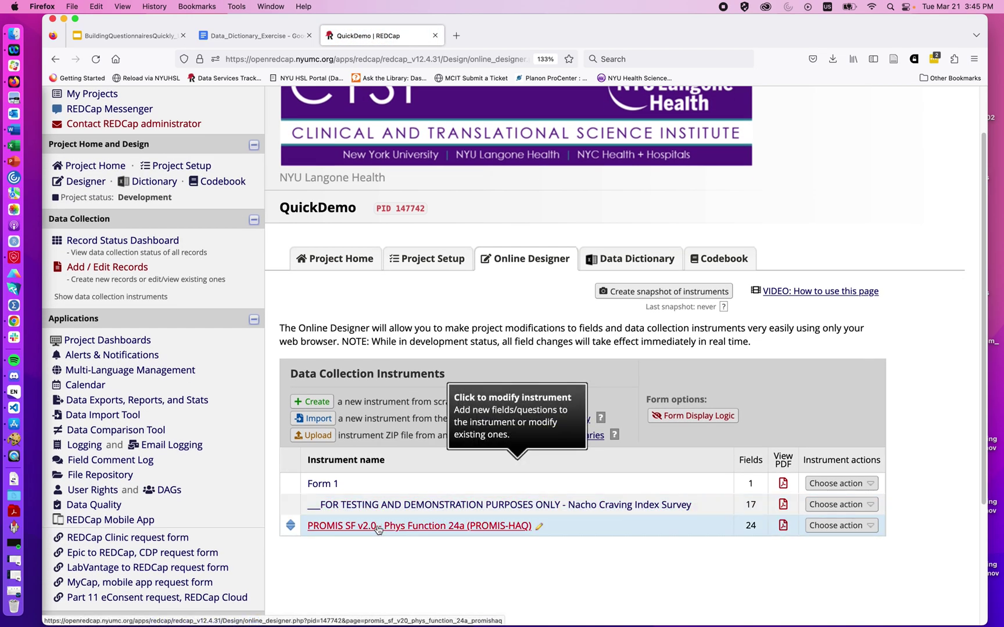